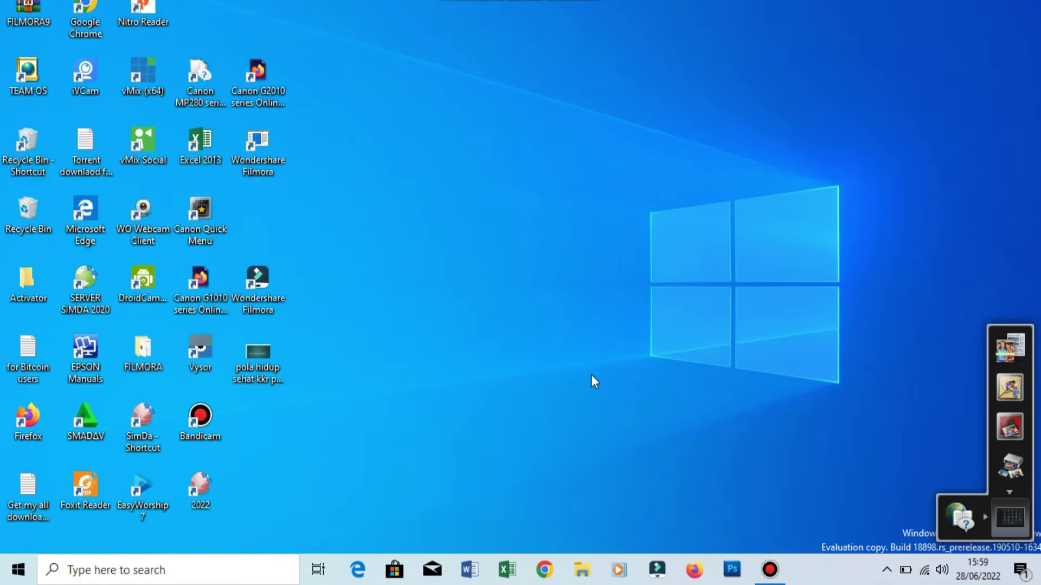
- Open File Explorer, browse to Local Disk (E:) and open the Data Share folder
key("super+e")
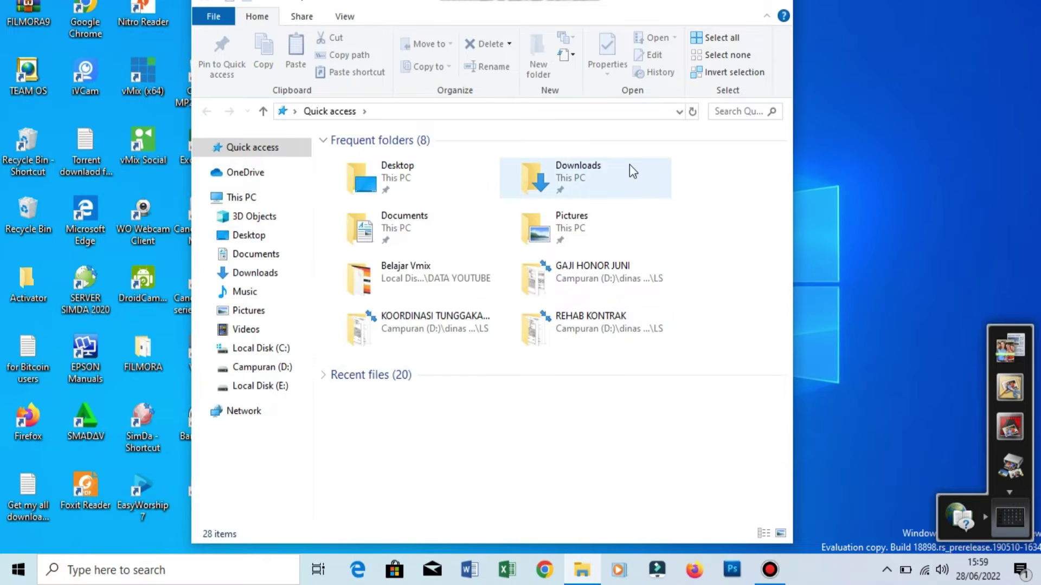
left_click(287, 368)
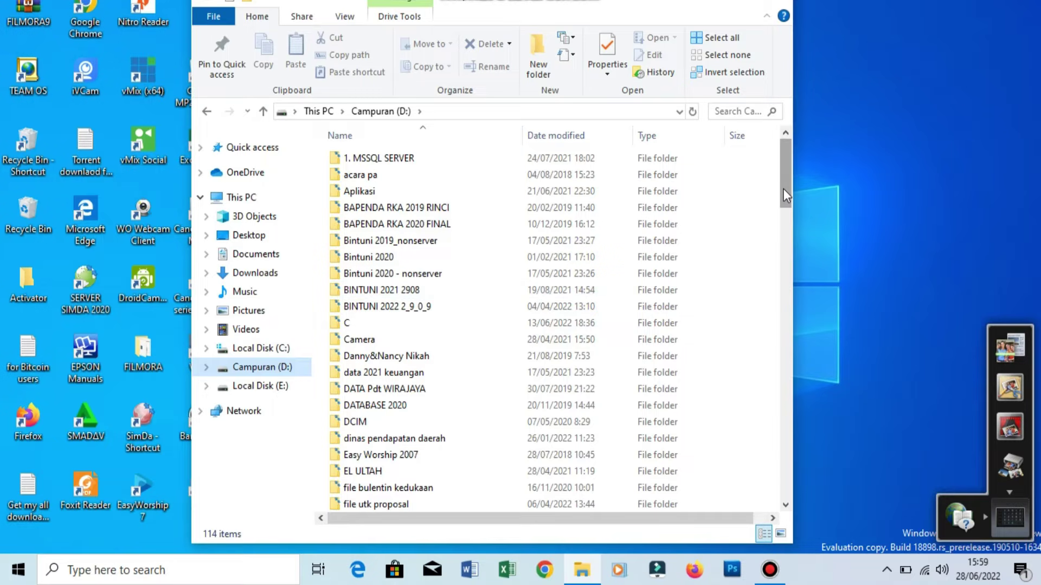
left_click(255, 388)
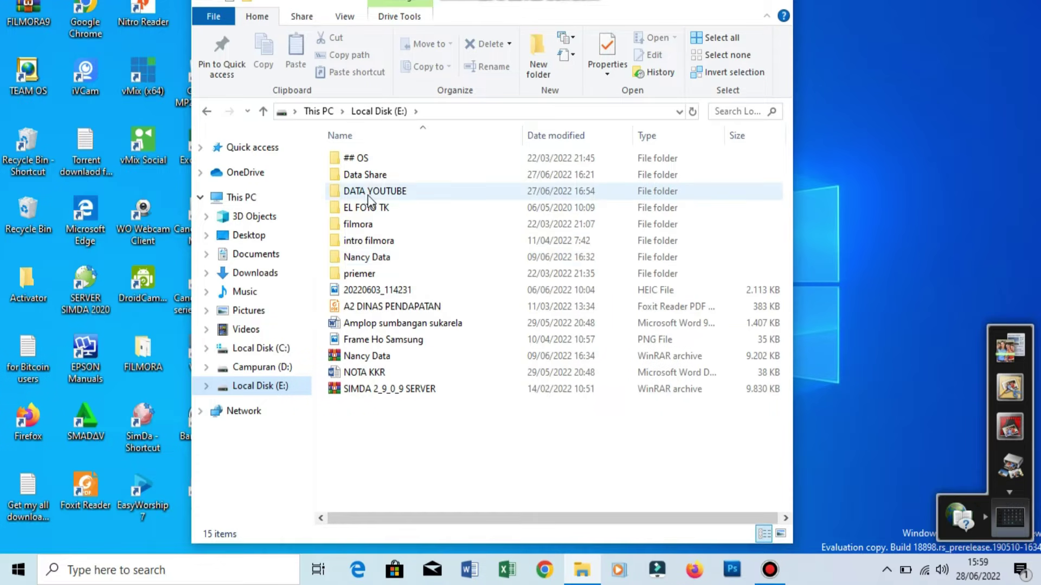
left_click(365, 177)
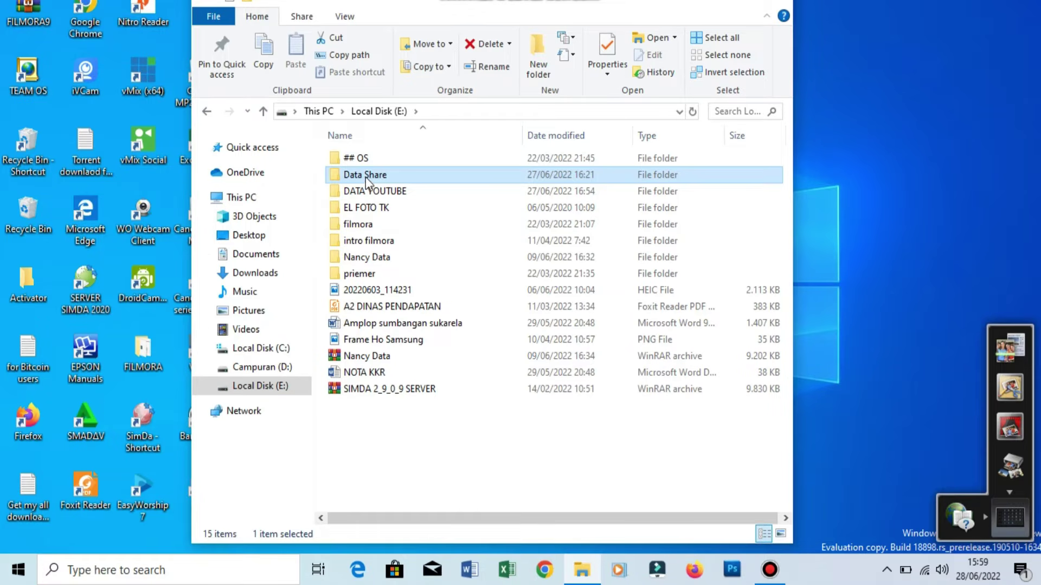
key("Down")
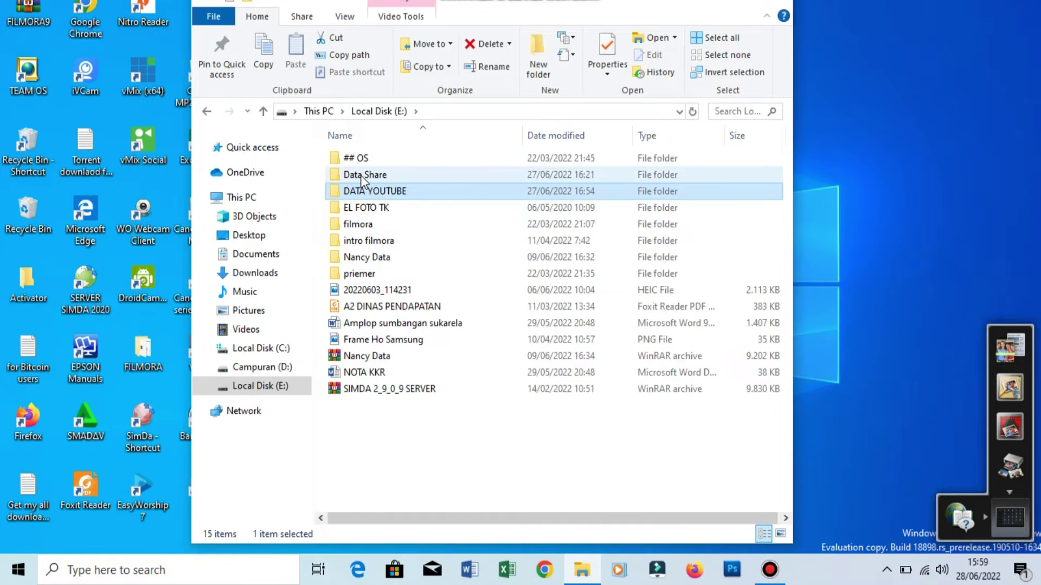
left_click(360, 175)
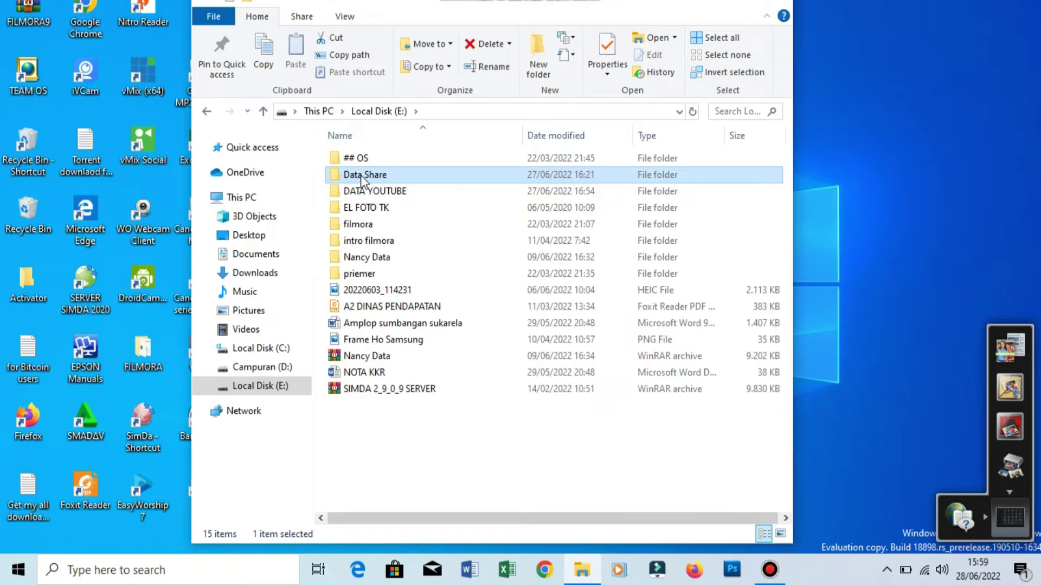
double_click(360, 174)
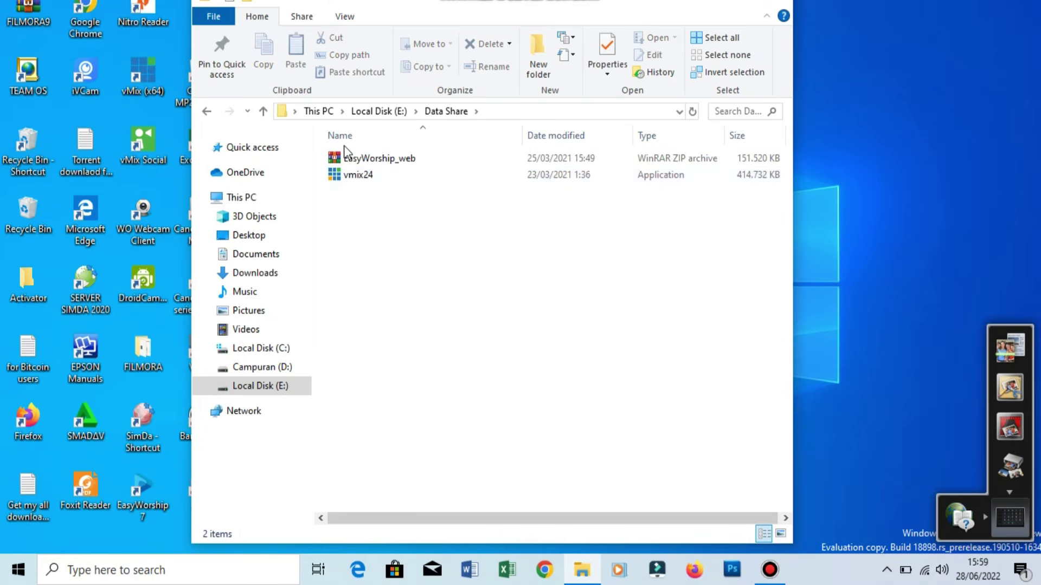
- Return to Local Disk (E:), open network access for specific people on the Data Share folder, and add Everyone to the sharing list
left_click(207, 111)
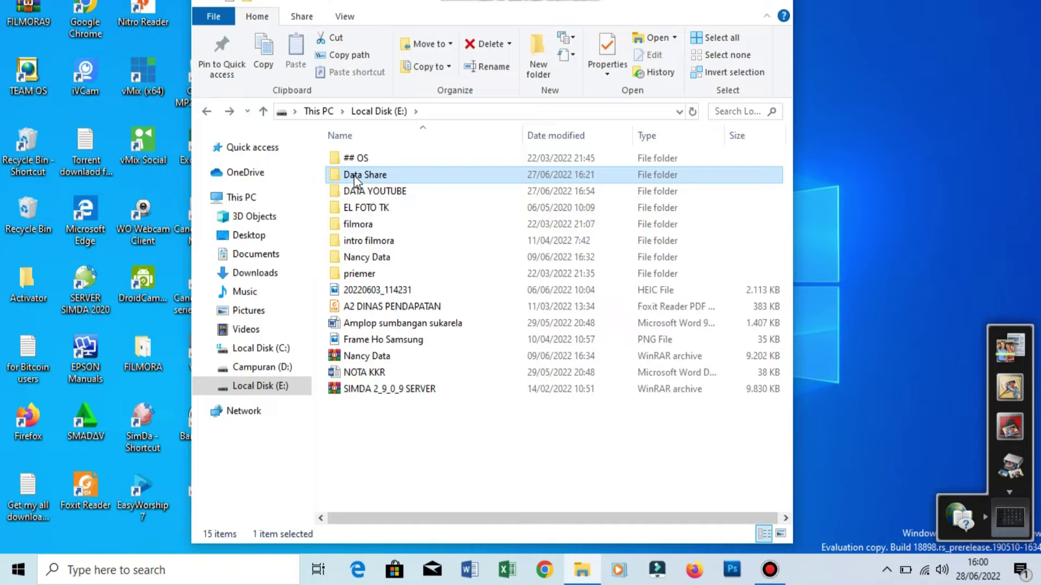
right_click(347, 175)
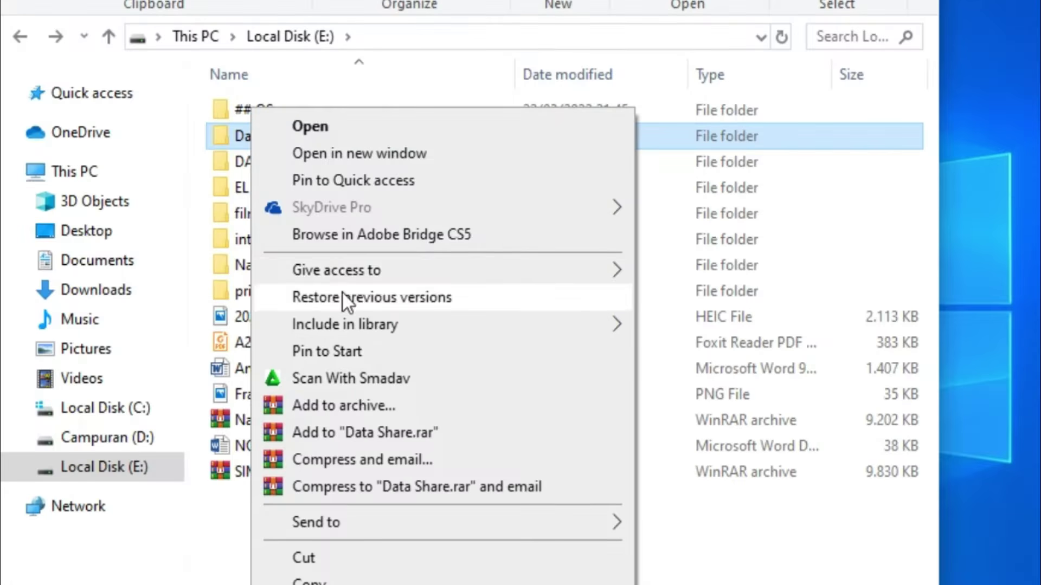
mouse_move(346, 272)
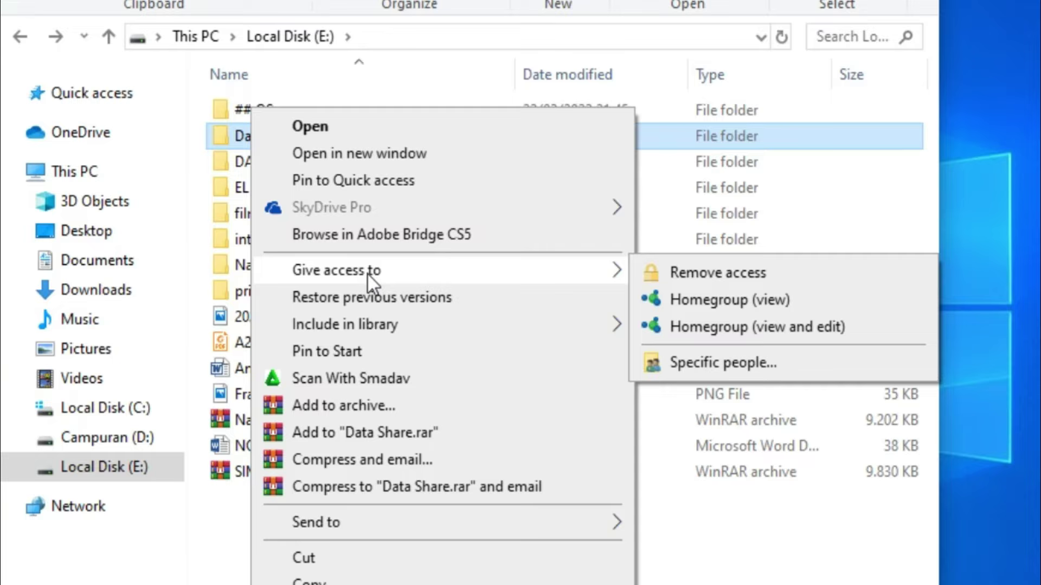
left_click(684, 363)
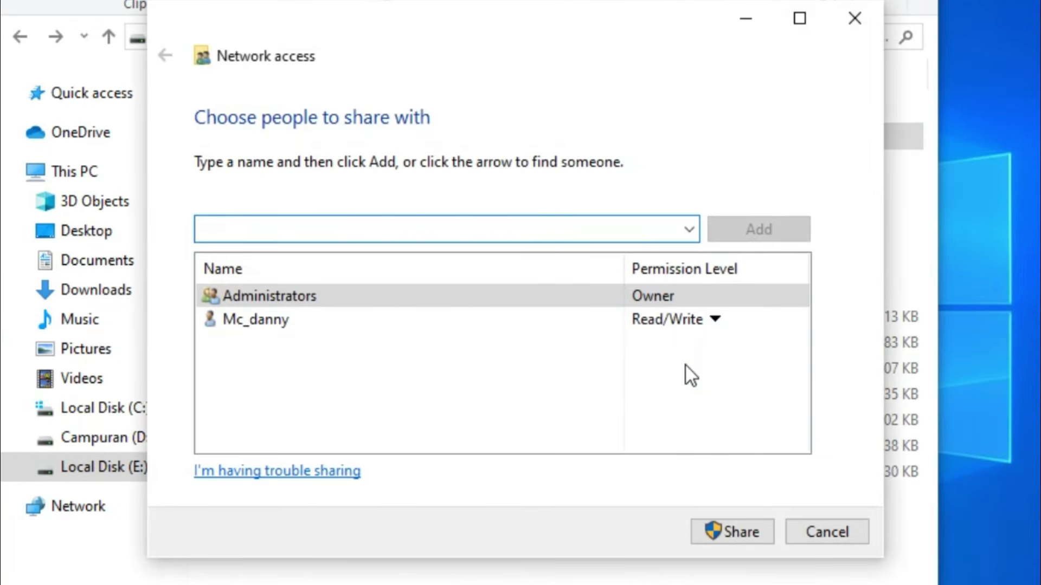
left_click(688, 232)
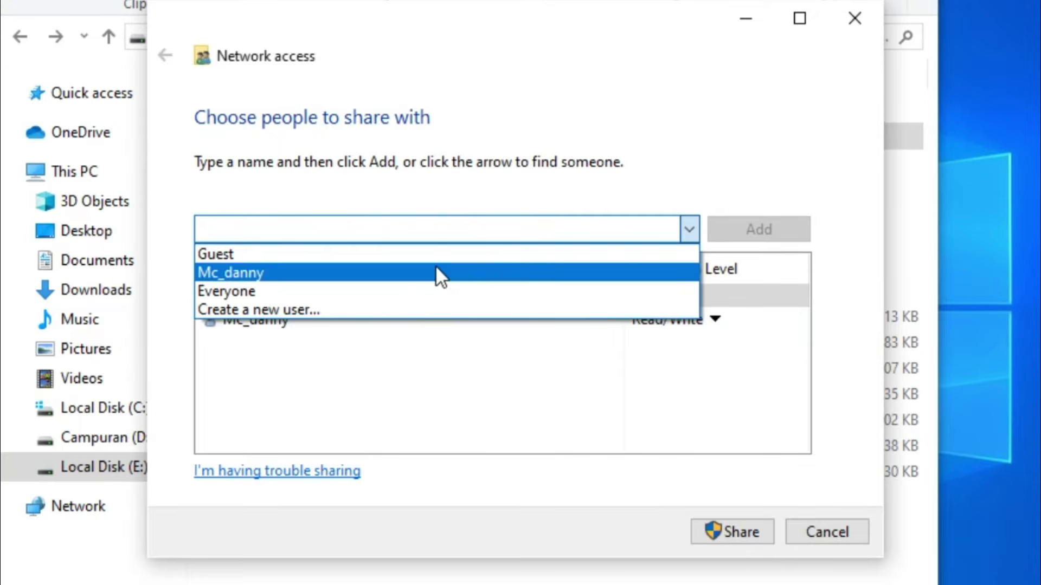
left_click(388, 288)
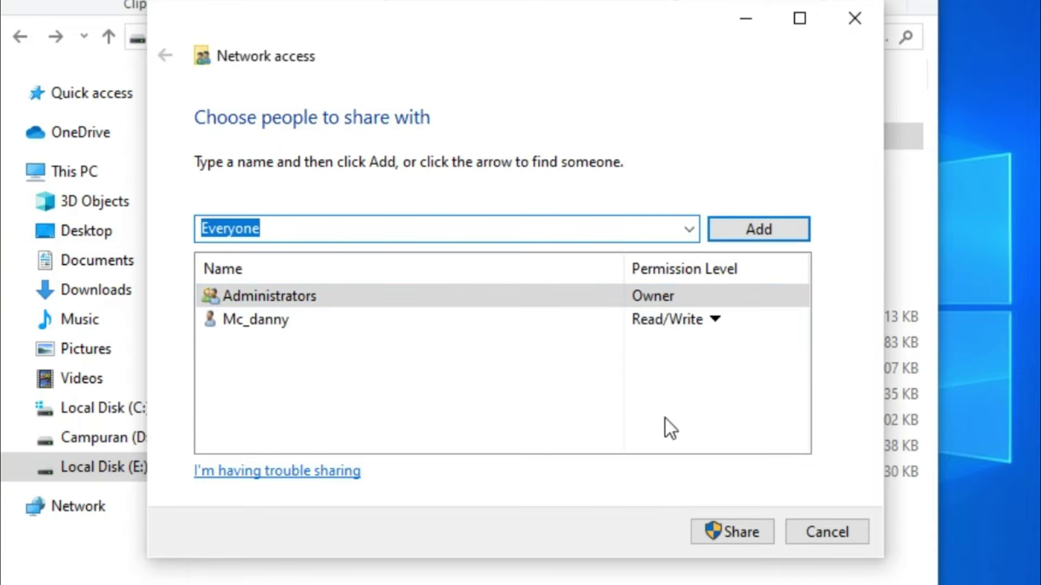
left_click(785, 227)
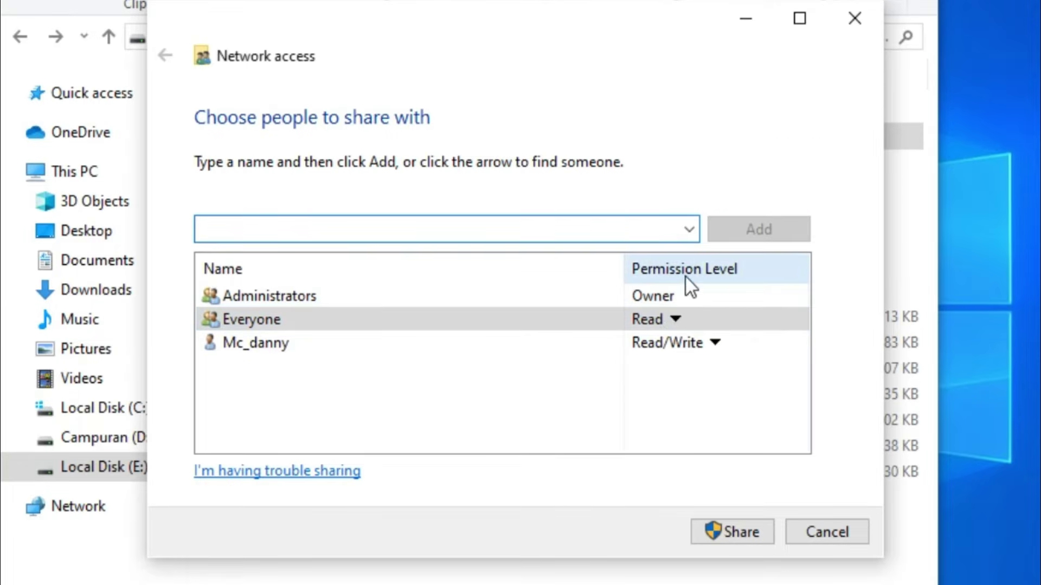
- Give Everyone Read/Write permission, share the Data Share folder, and close the sharing dialog and the File Explorer window
left_click(675, 319)
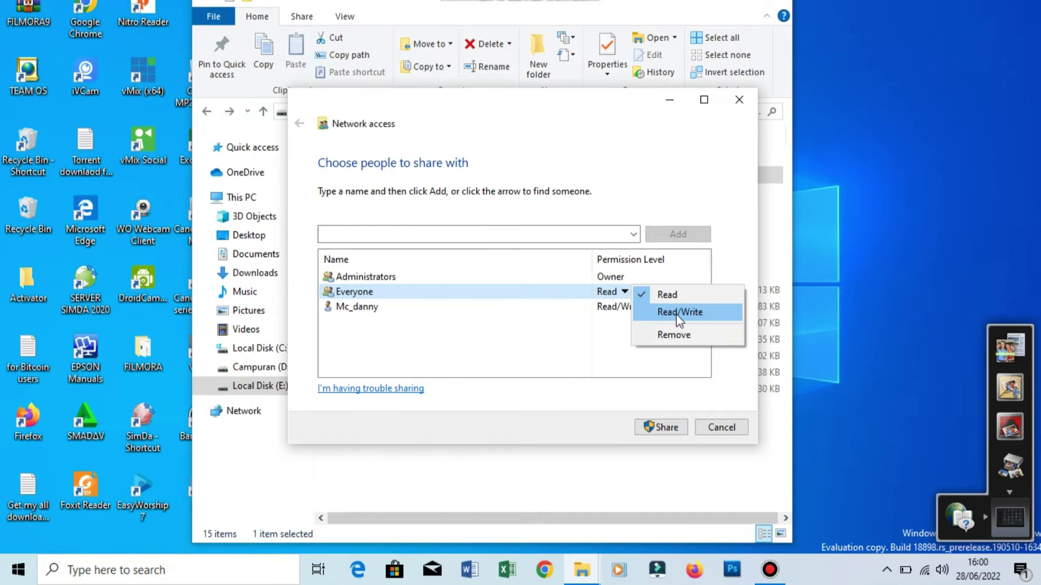
left_click(679, 312)
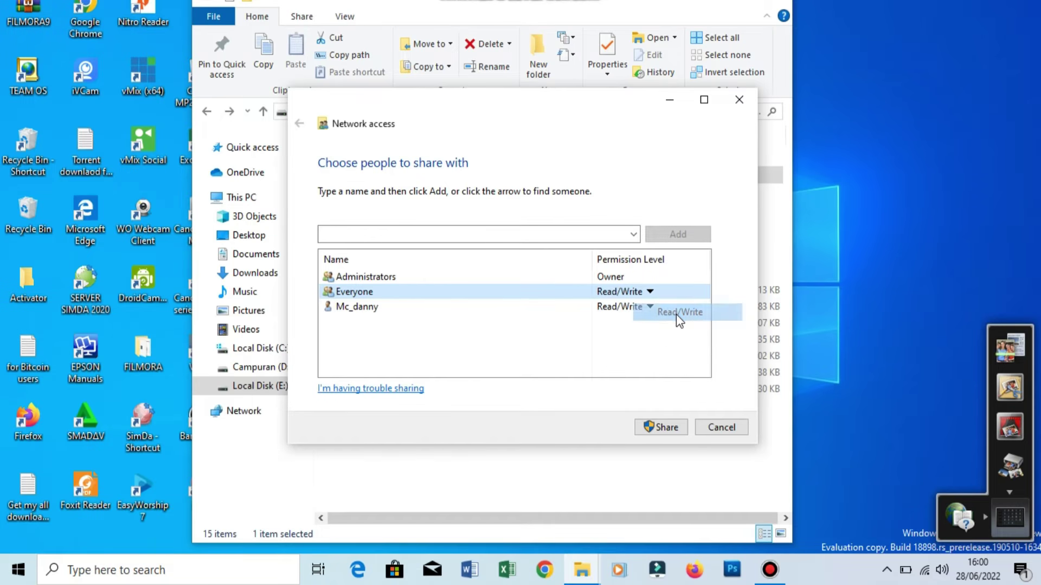
left_click(670, 428)
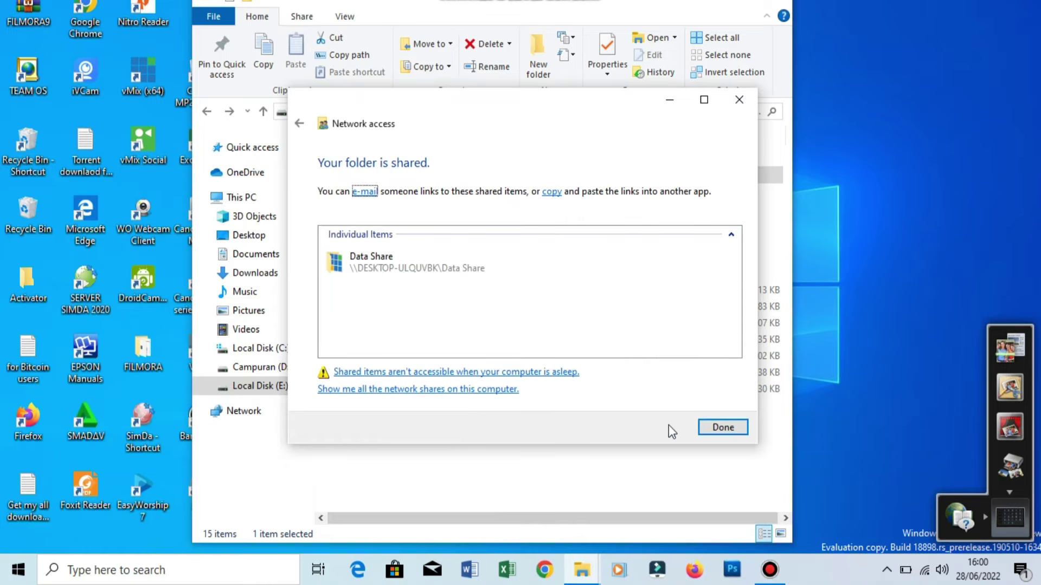
left_click(714, 428)
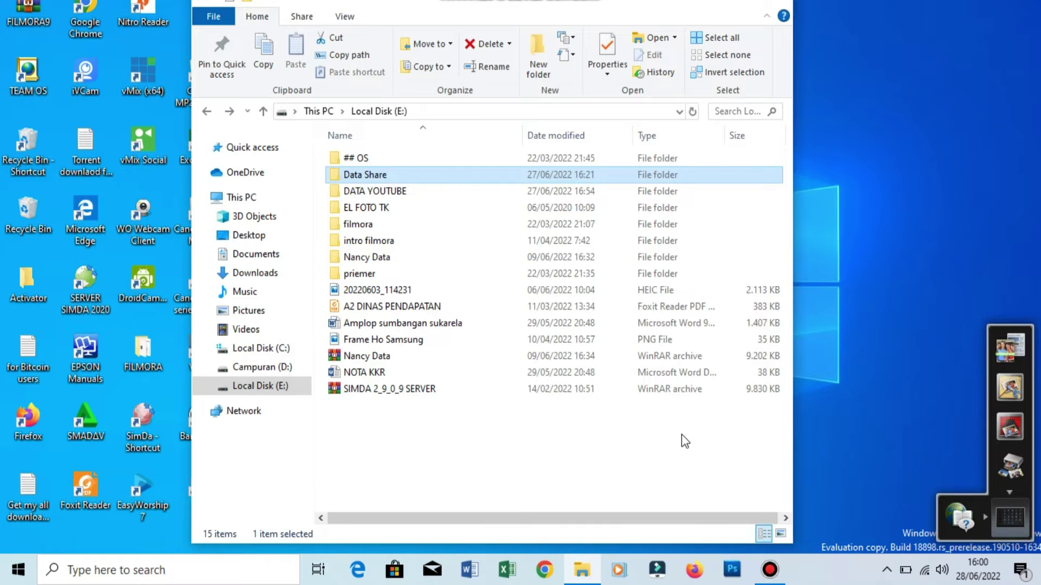
left_click(772, 2)
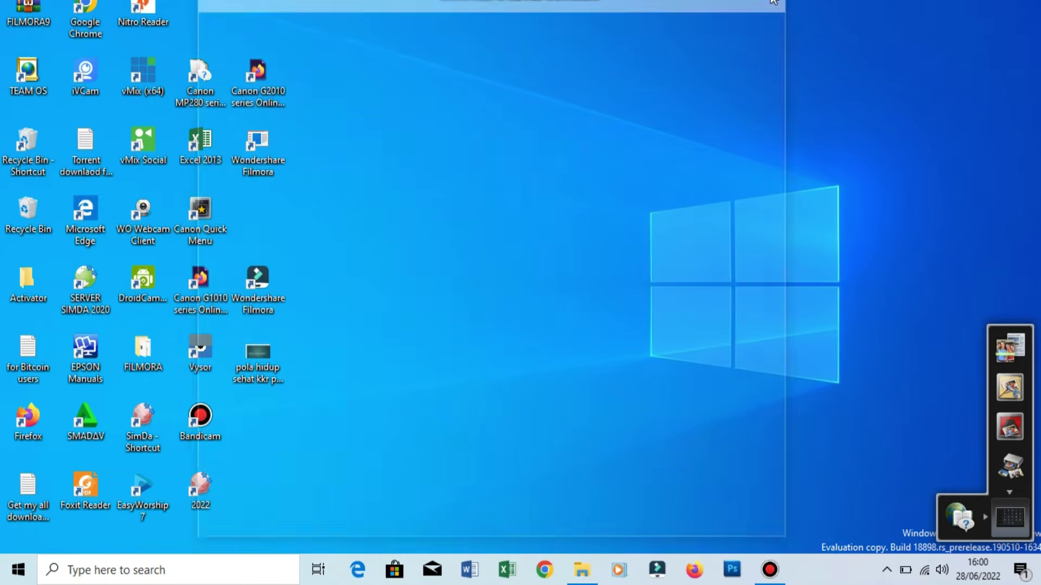
- Open Control Panel and go to the advanced sharing settings of the Network and Sharing Center
left_click(89, 569)
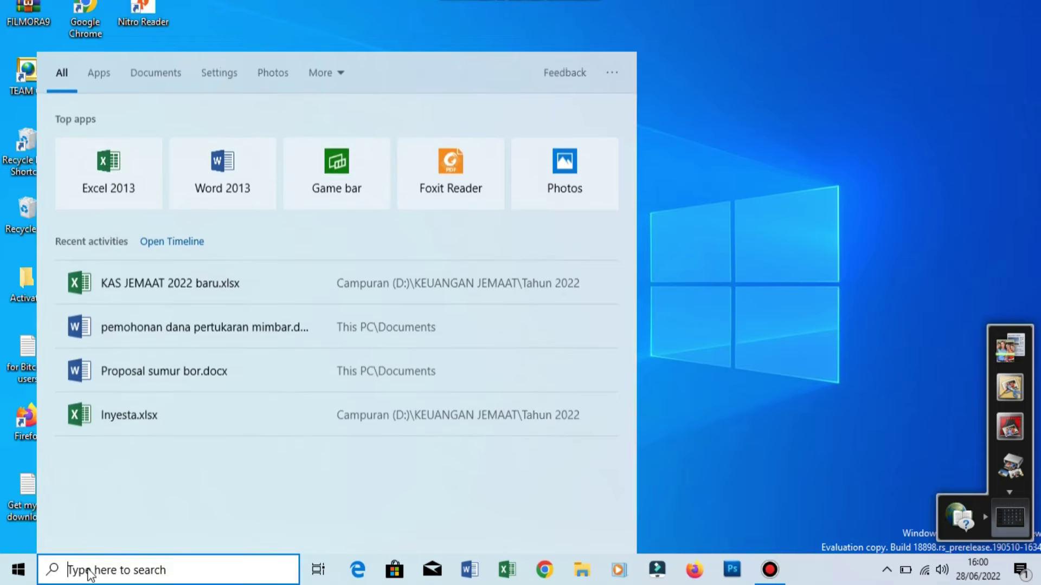
type("control")
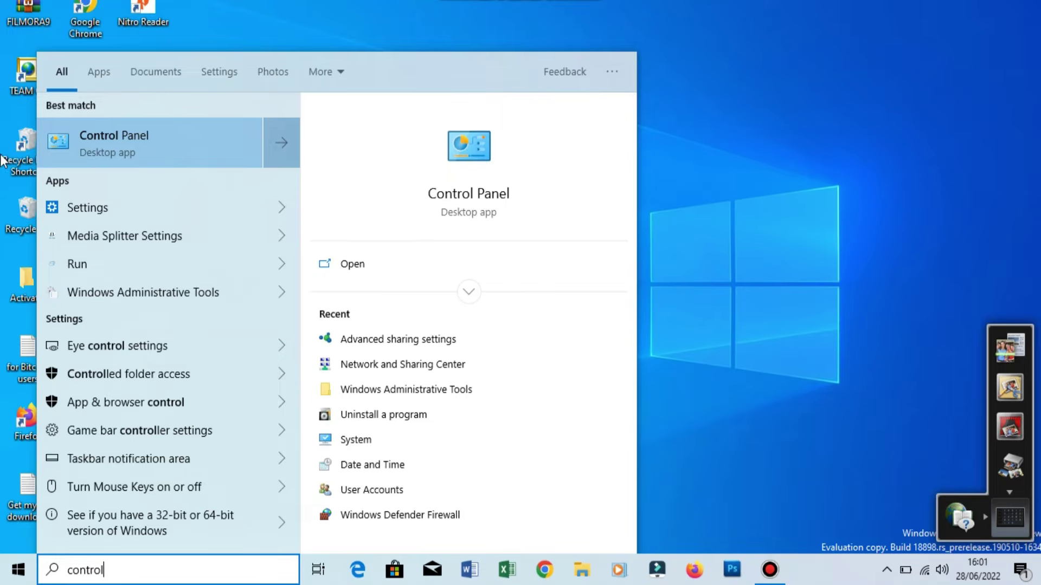
left_click(105, 147)
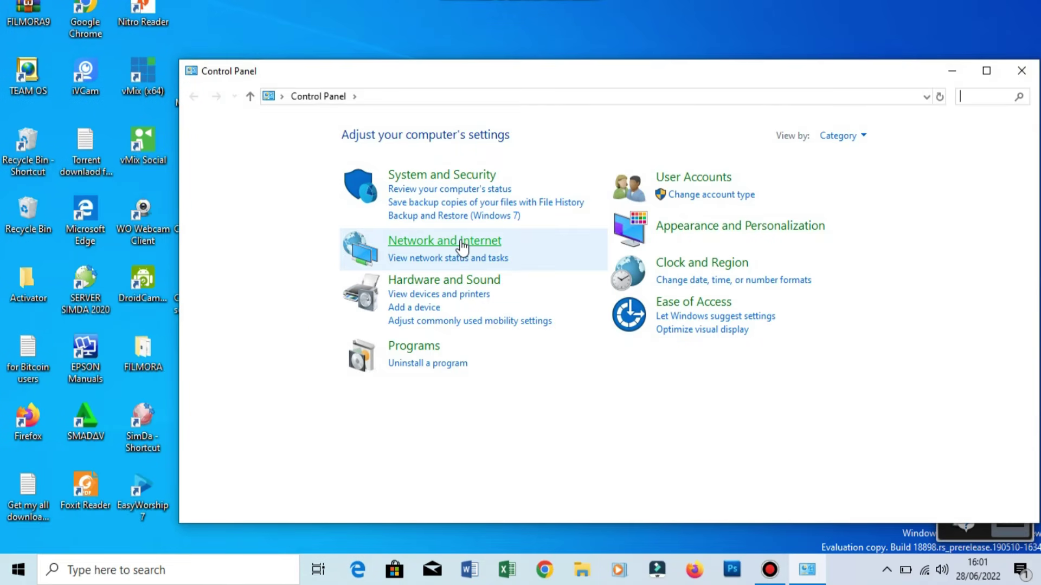
left_click(460, 247)
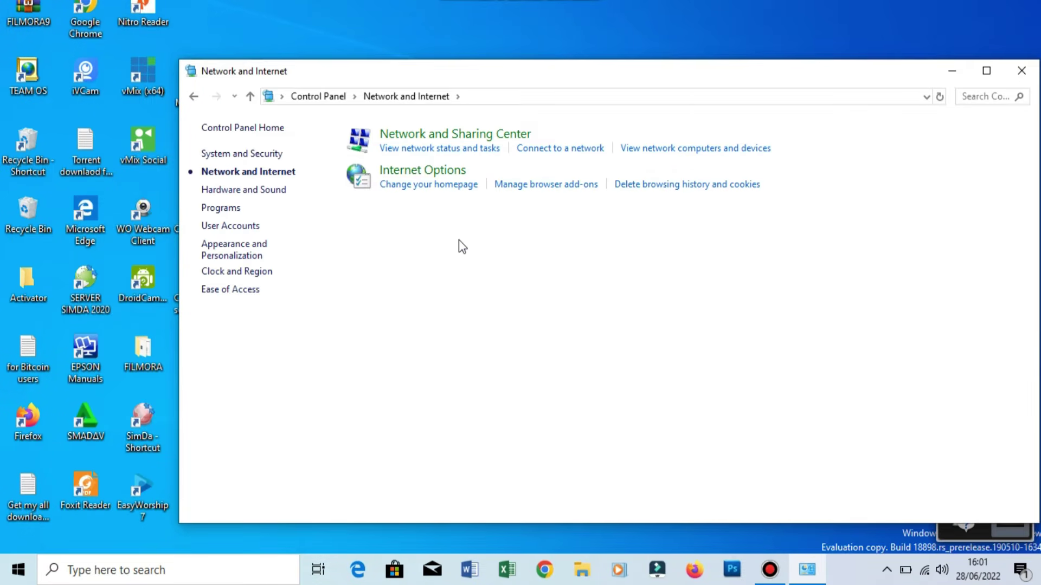
left_click(430, 136)
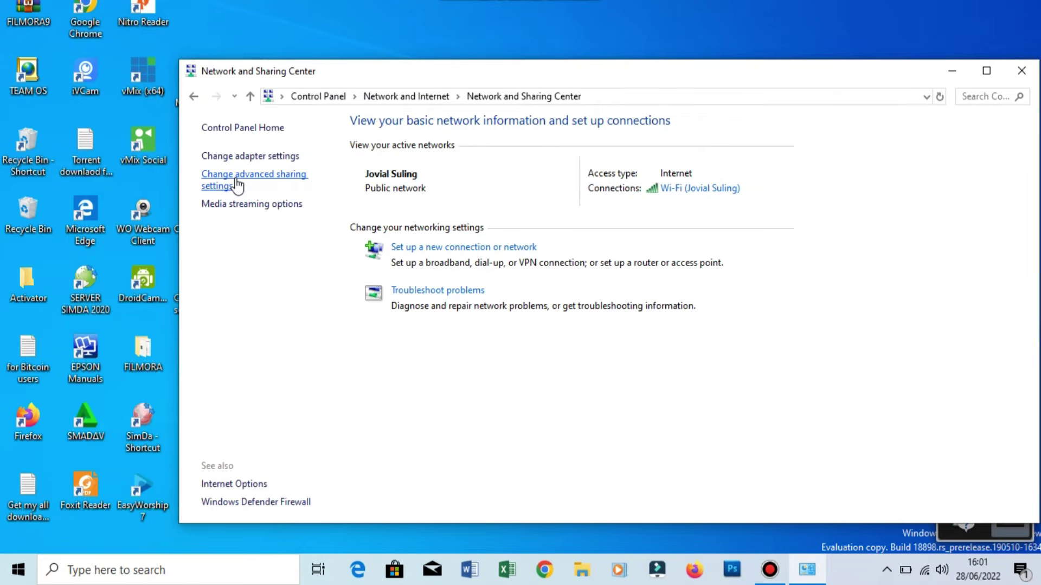
left_click(237, 185)
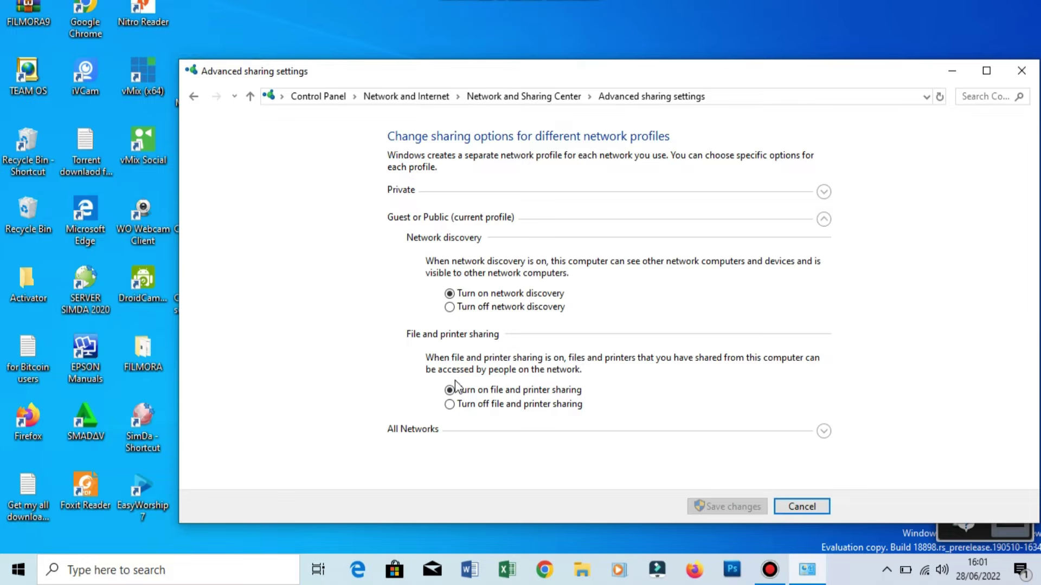
- Expand the All Networks profile and switch password protected sharing on and back to off
left_click(823, 432)
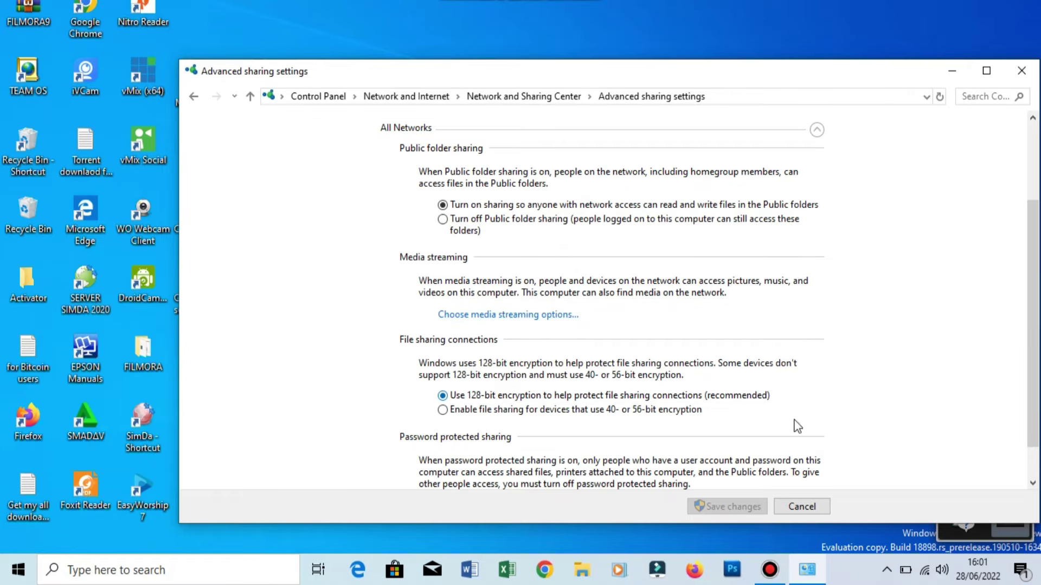
left_click(1033, 483)
left_click(1033, 483)
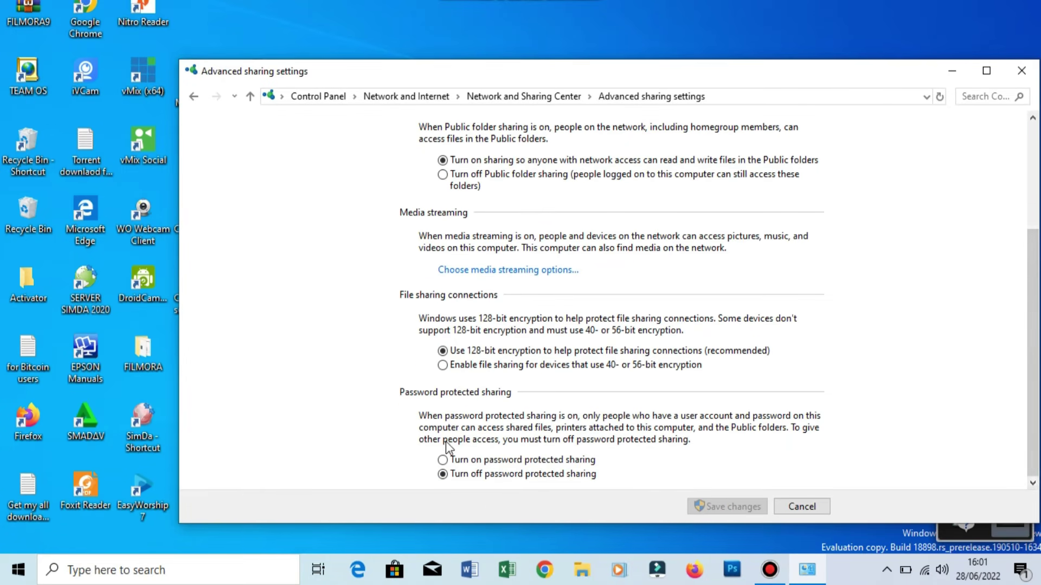
left_click(442, 459)
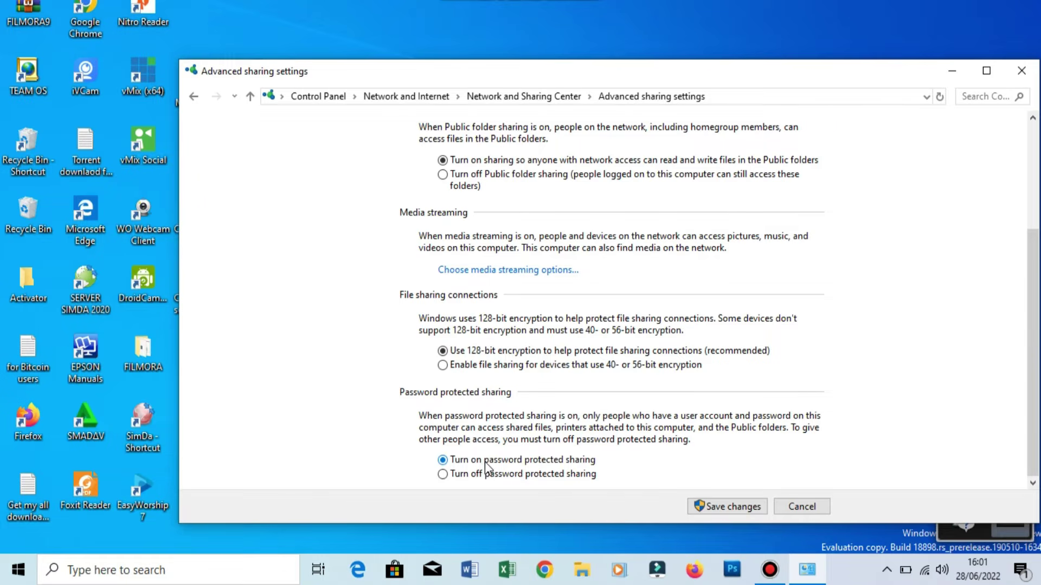
left_click(443, 475)
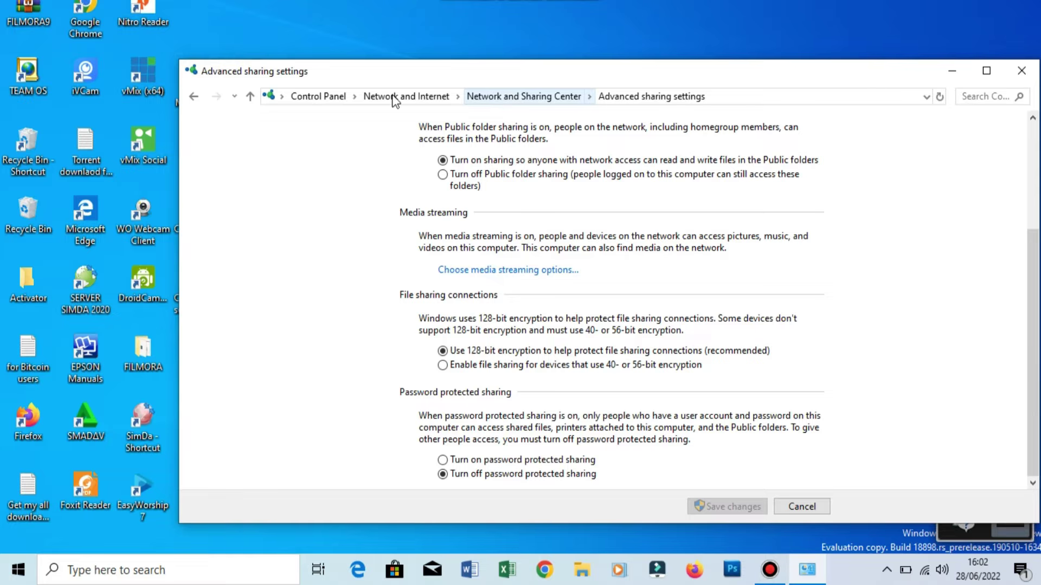
- Return to the Network and Sharing Center and open the active Wi-Fi connection's details to look up its IPv4 address
left_click(193, 99)
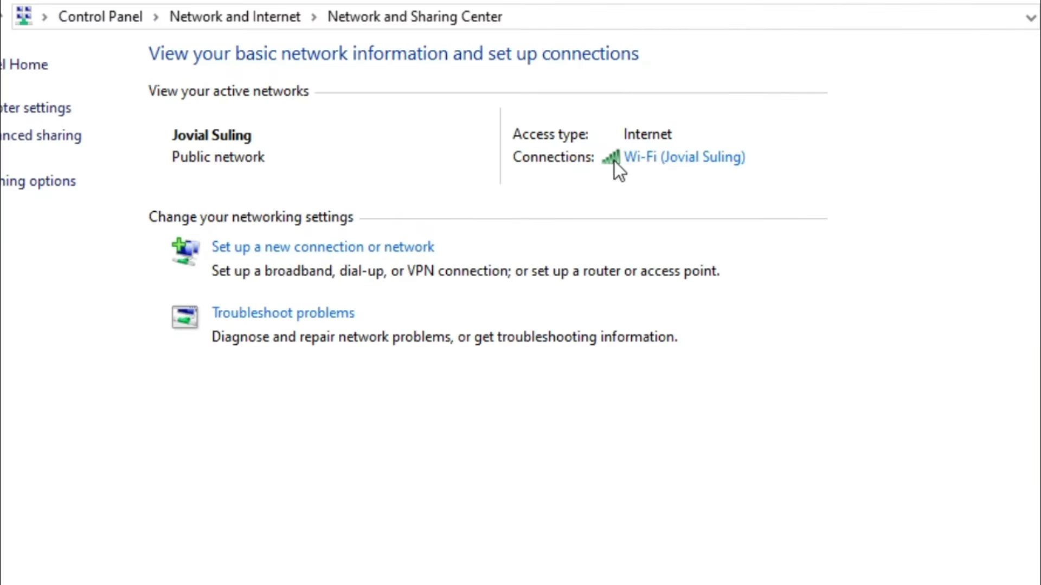
left_click(658, 160)
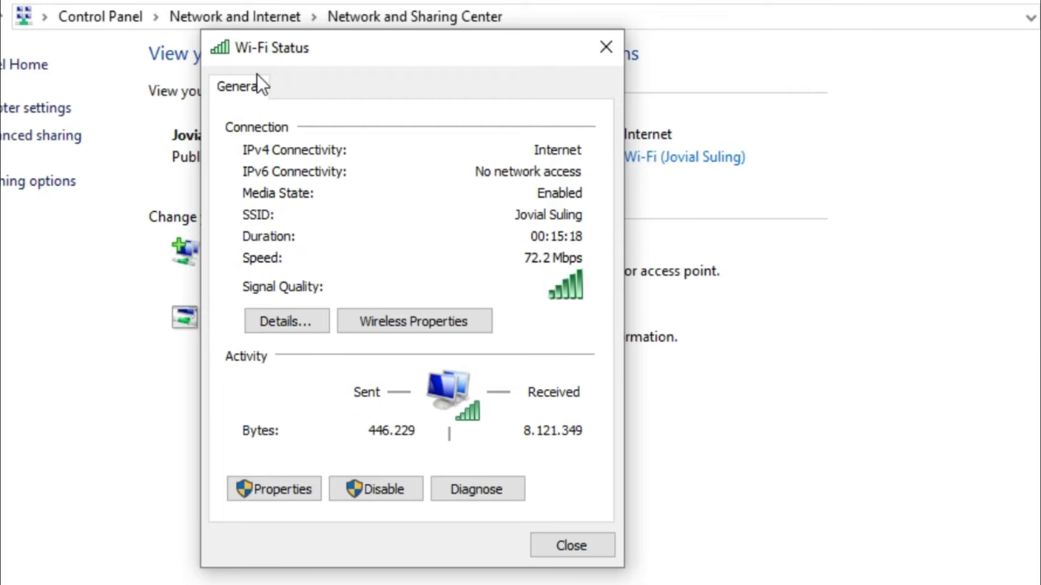
left_click(269, 317)
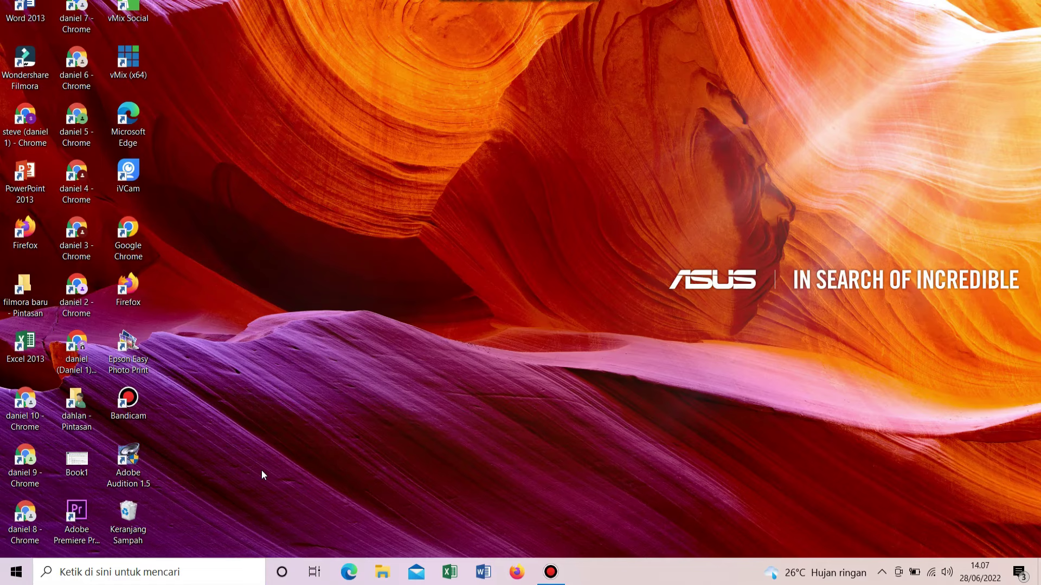
- Open the network address \\192.168.8.106 through the Run dialog and go into its Data Share folder
key("super+r")
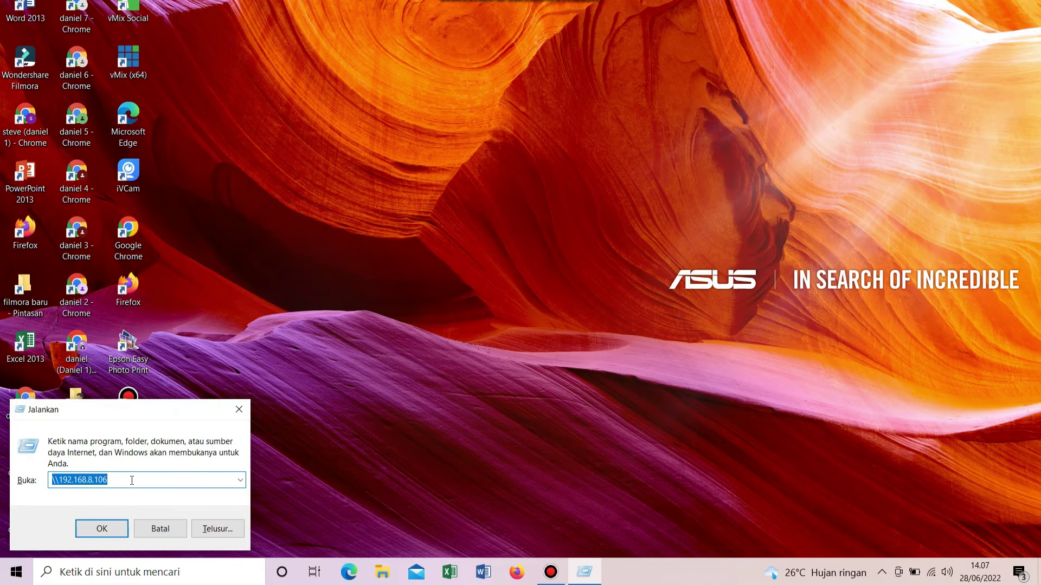
key("BackSpace")
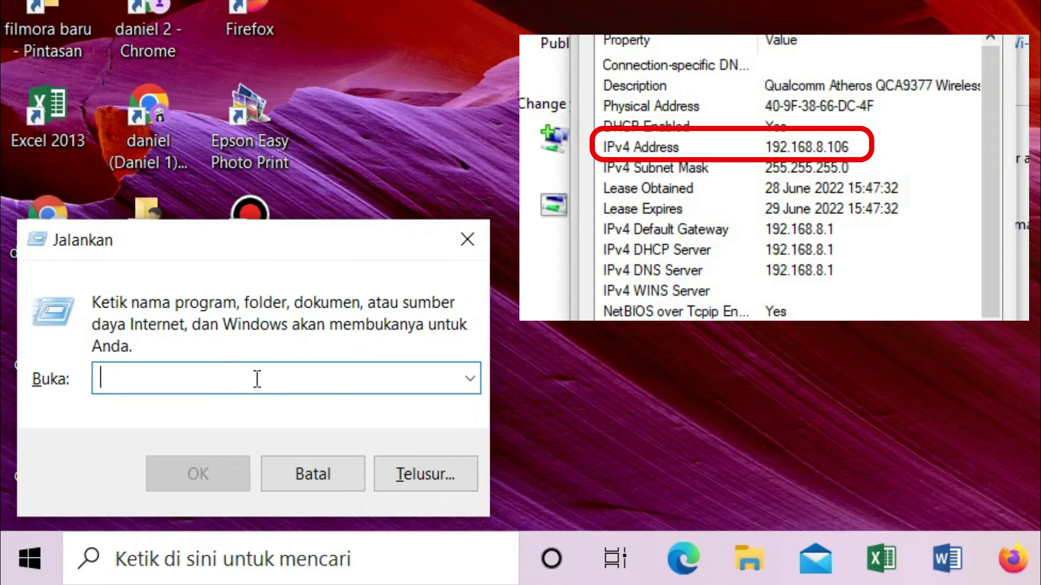
type("\\\\")
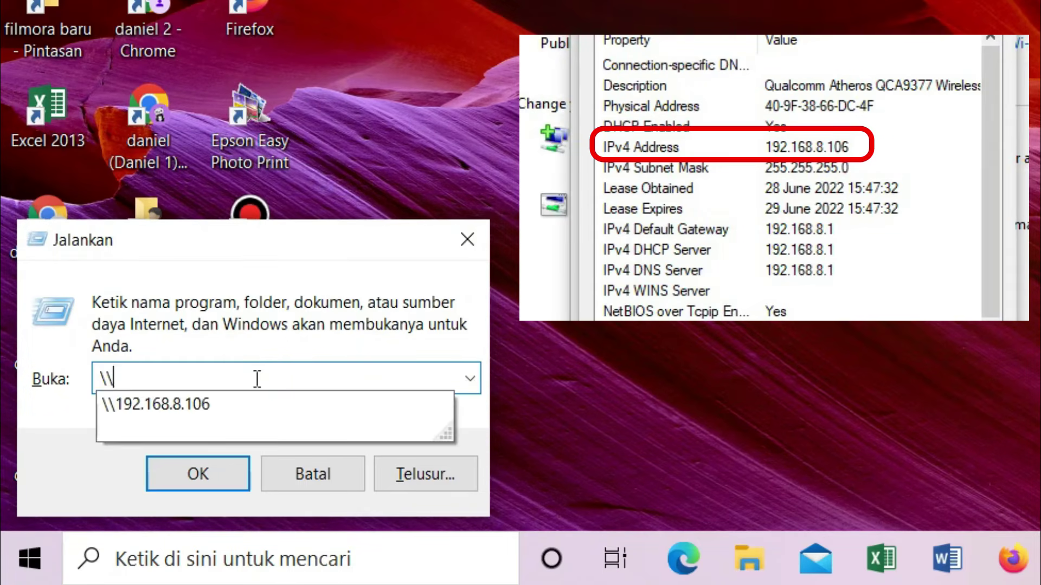
type("192.168.8")
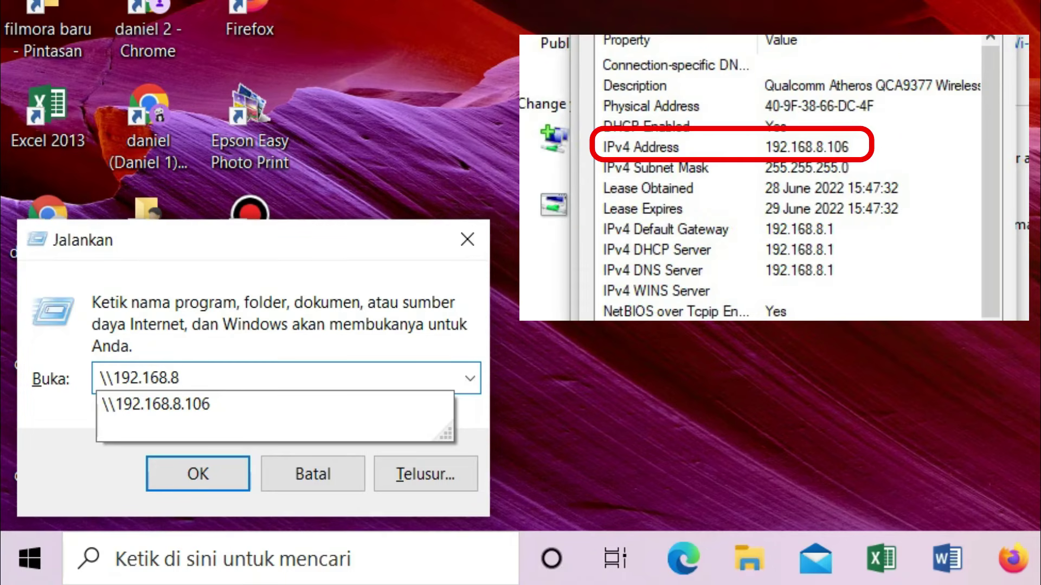
type(".10")
left_click(257, 378)
type("6")
left_click(161, 472)
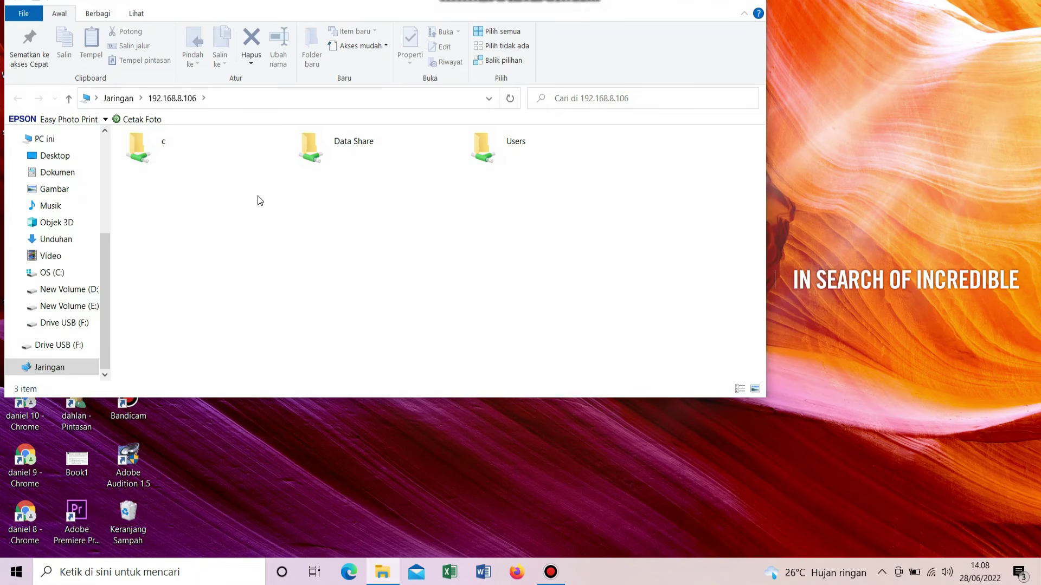
left_click(328, 158)
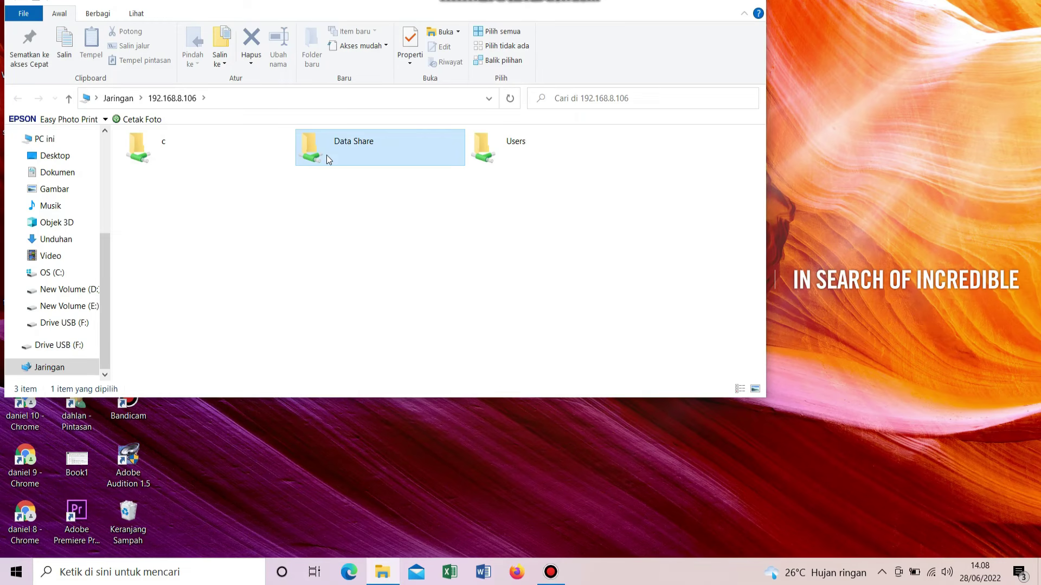
double_click(326, 155)
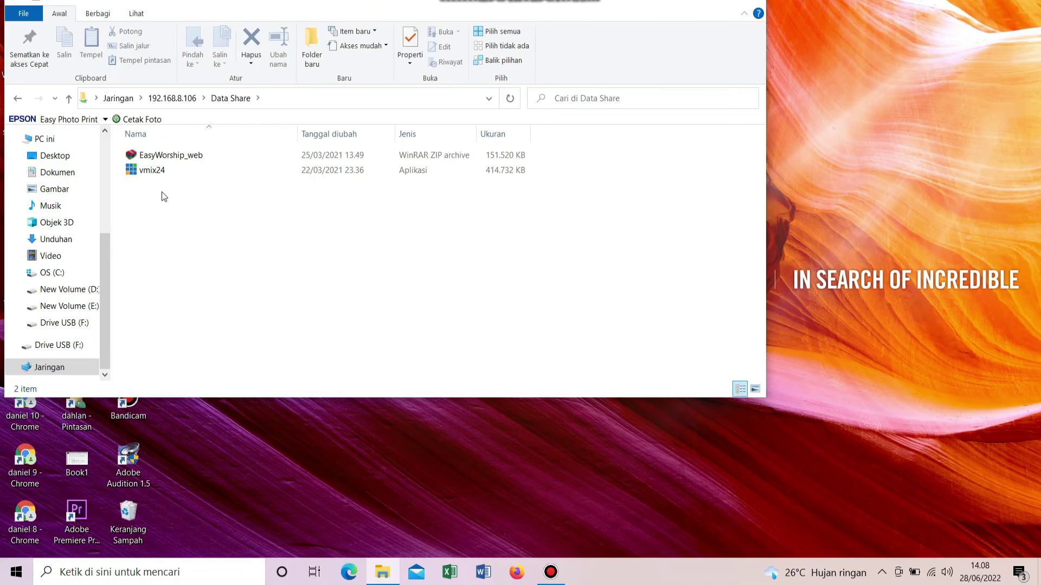
- Select both EasyWorship_web and vmix24 in the shared folder and copy them, accepting the file security warning
left_click(152, 171)
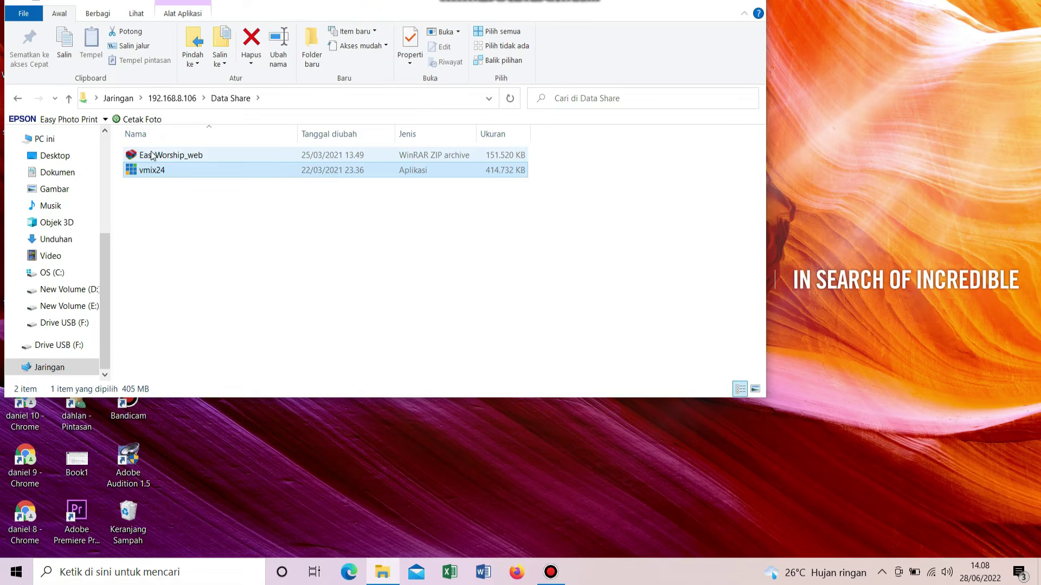
left_click(152, 155, "ctrl")
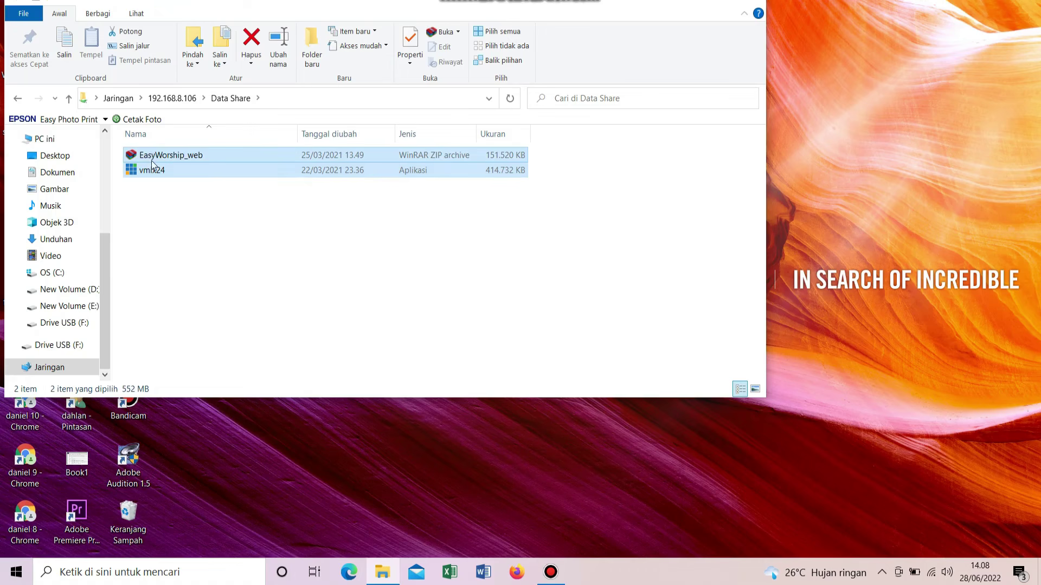
key("Return")
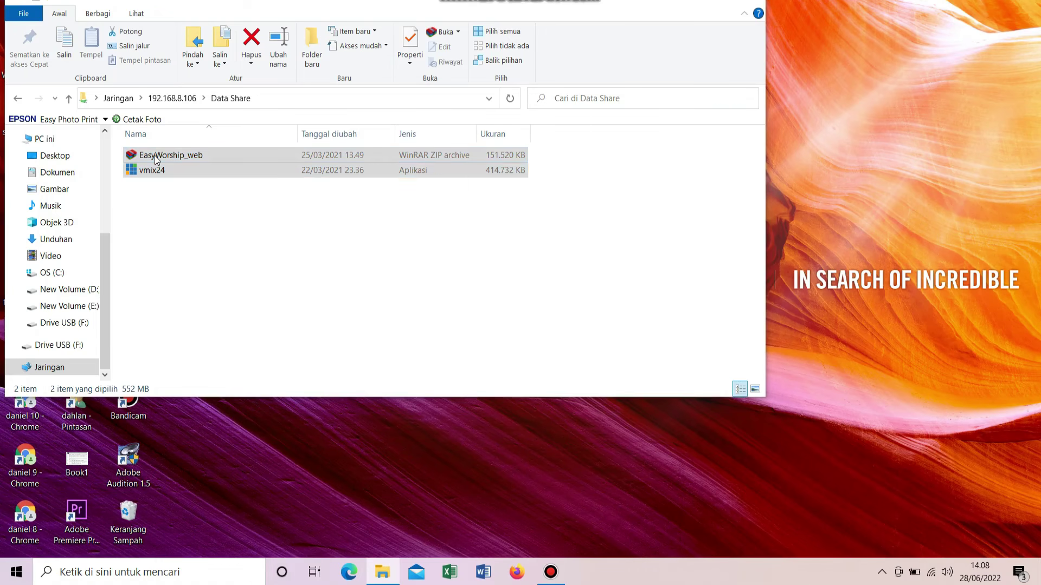
left_click(554, 292)
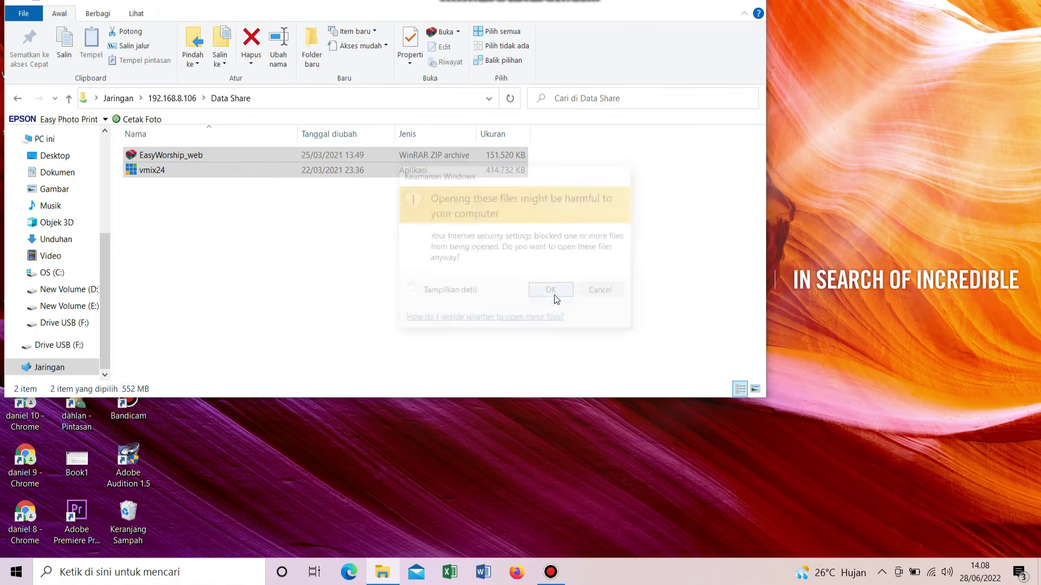
right_click(238, 155)
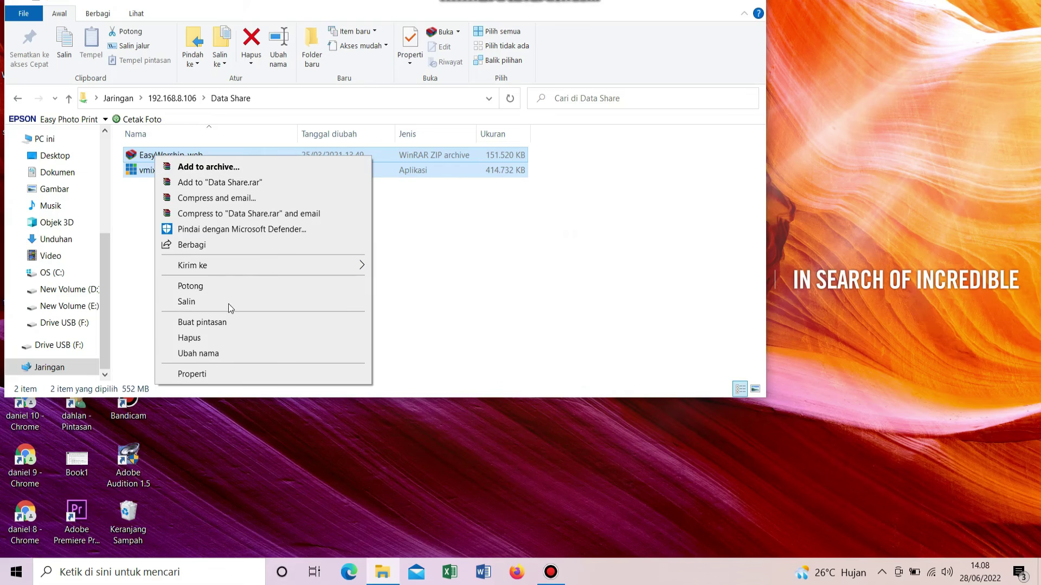
left_click(192, 302)
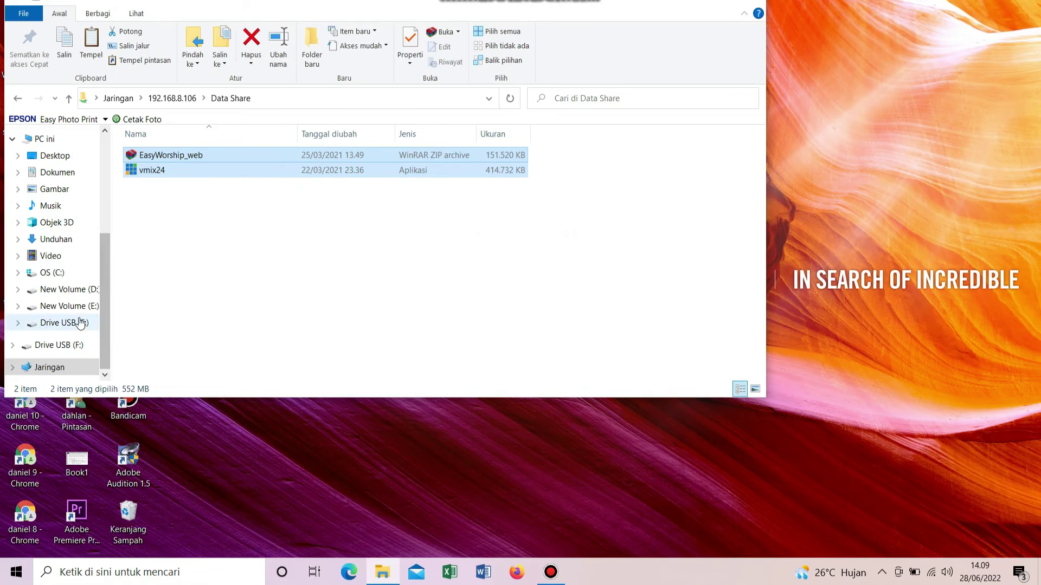
- Paste the copied files into the Folder Baru folder on New Volume (E:)
left_click(64, 306)
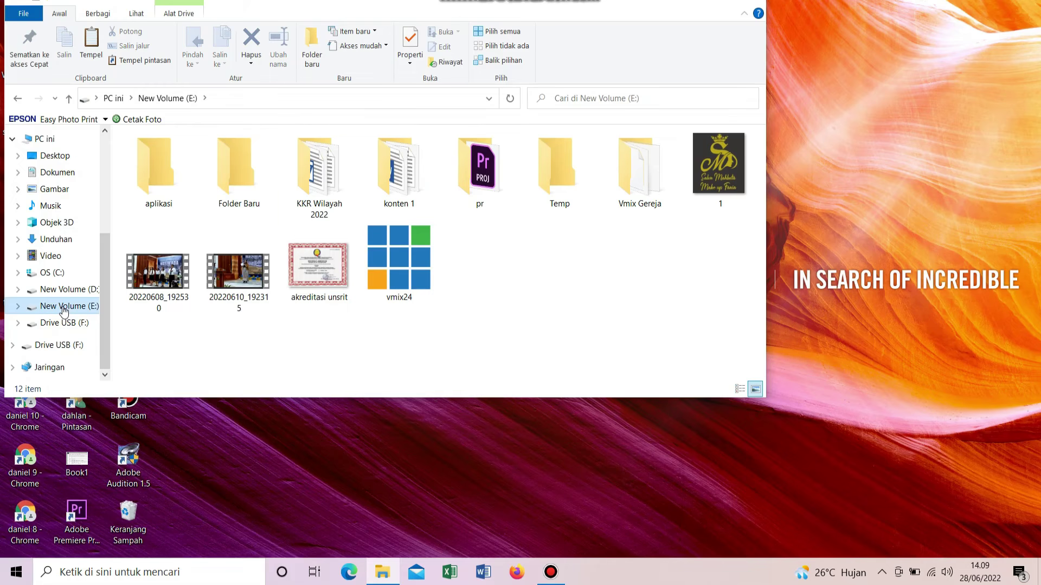
double_click(242, 164)
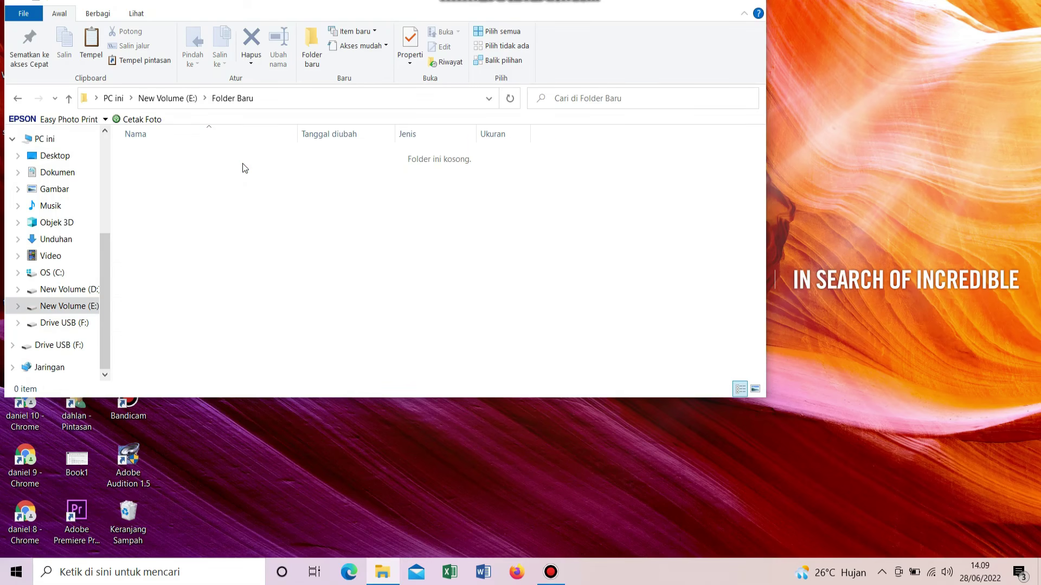
right_click(210, 228)
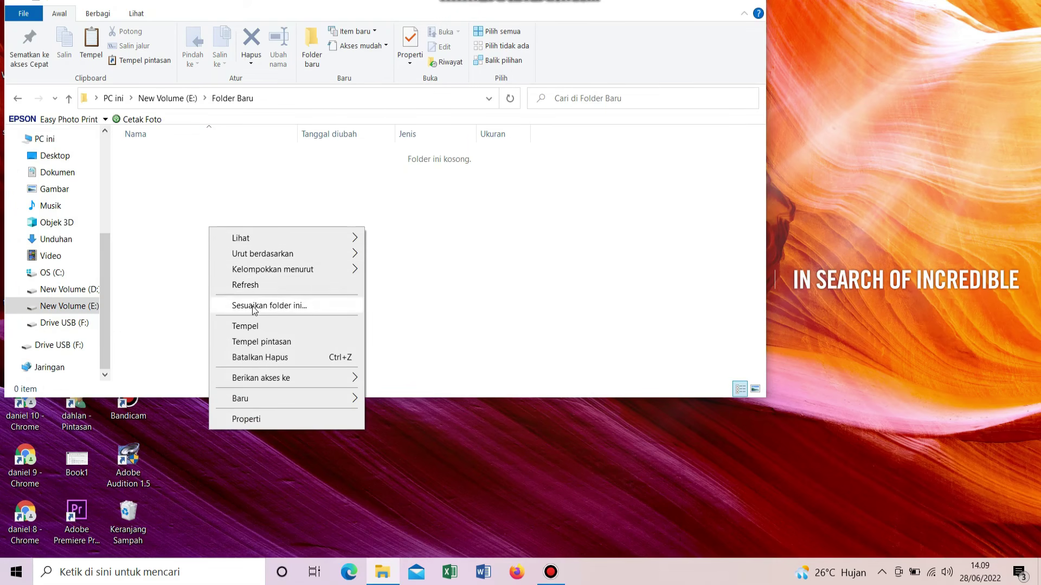
left_click(252, 327)
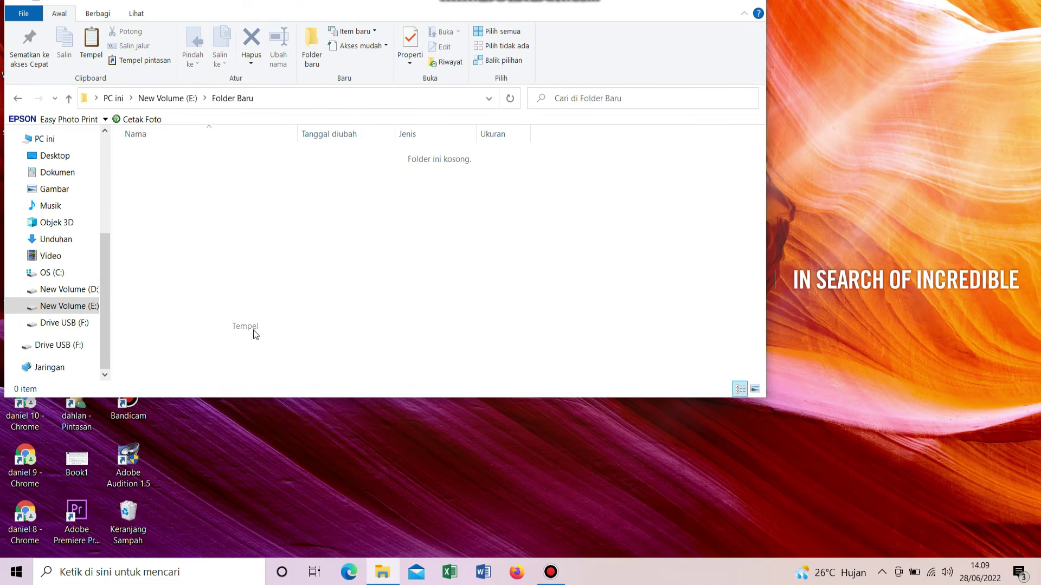